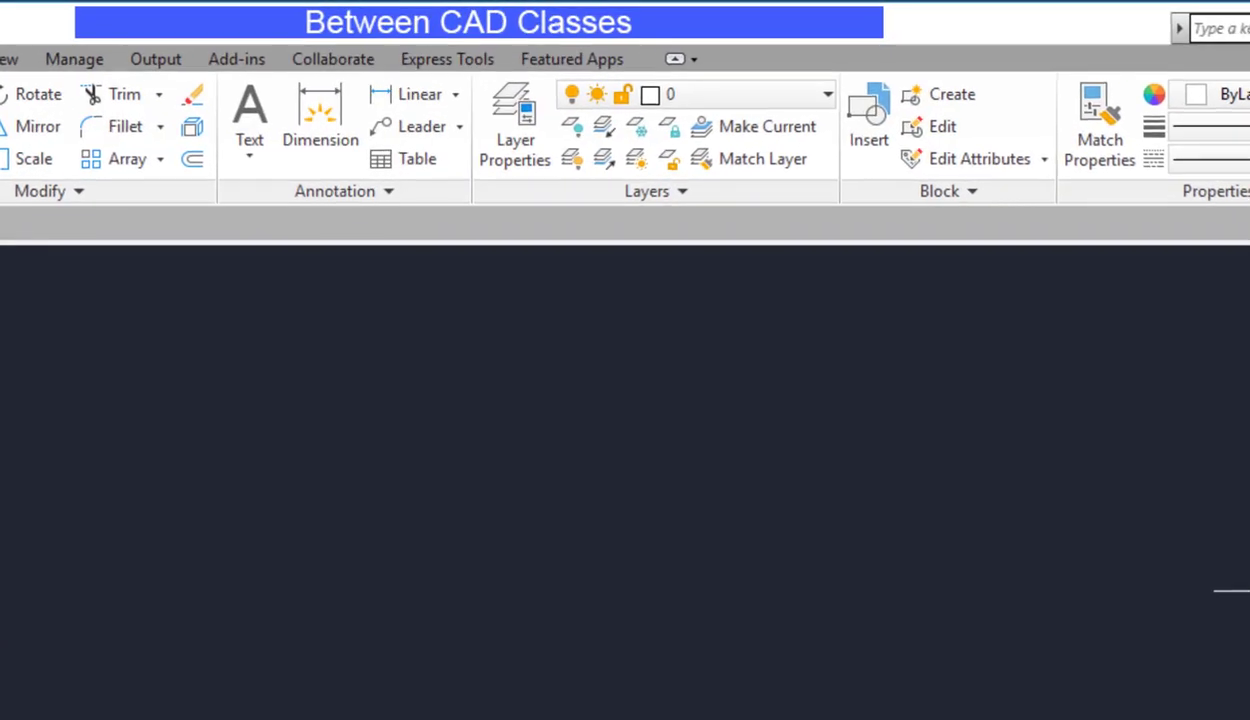
# Open the Layer Properties Manager and maximize all of its columns so the full headings show.
pyautogui.click(818, 103)
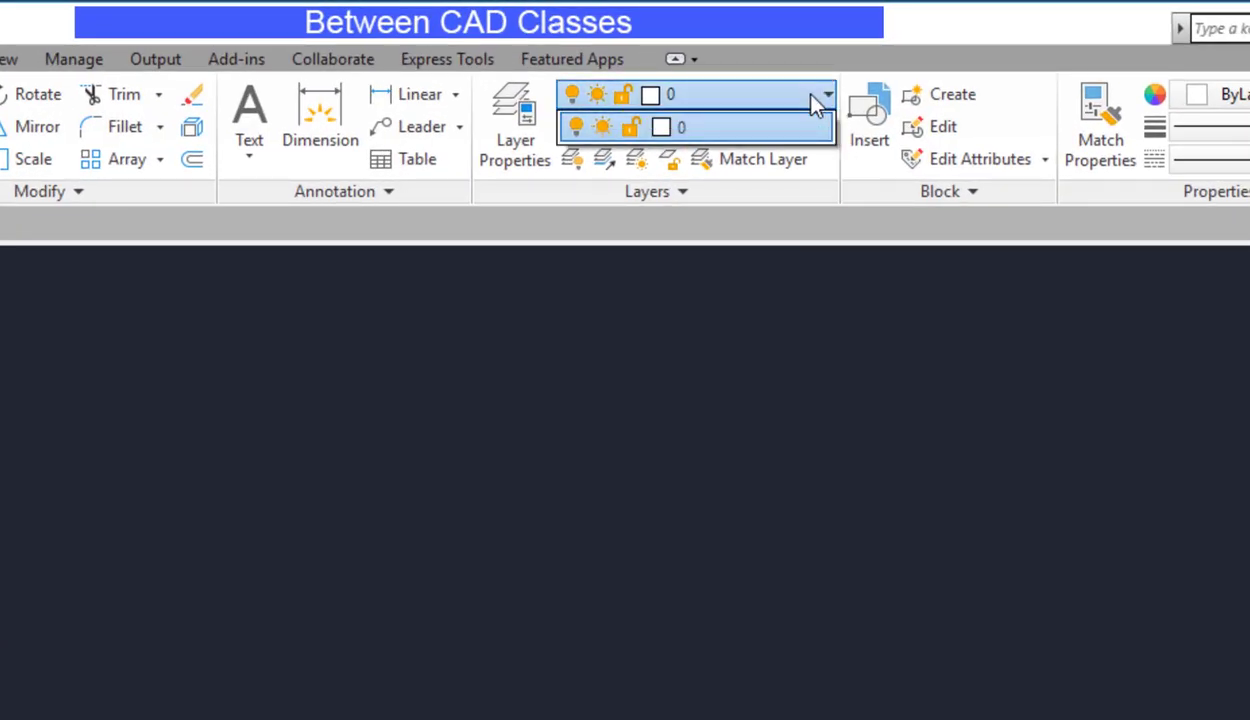
pyautogui.click(818, 103)
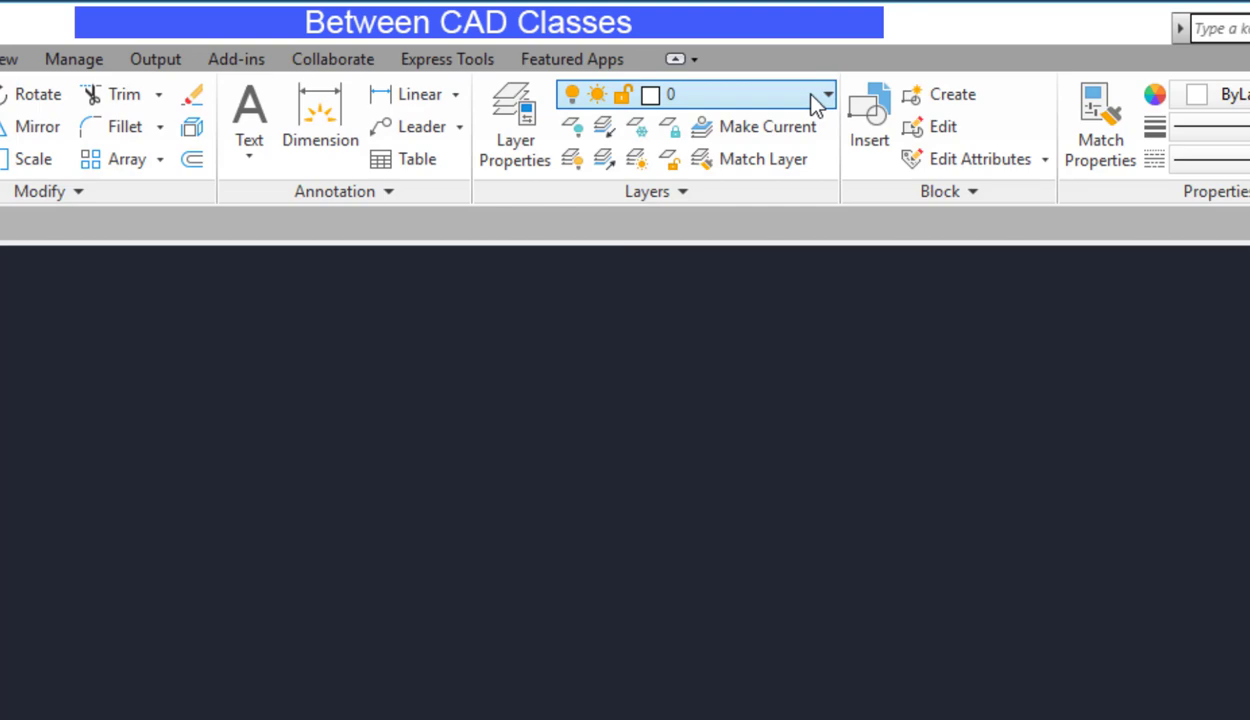
pyautogui.click(543, 133)
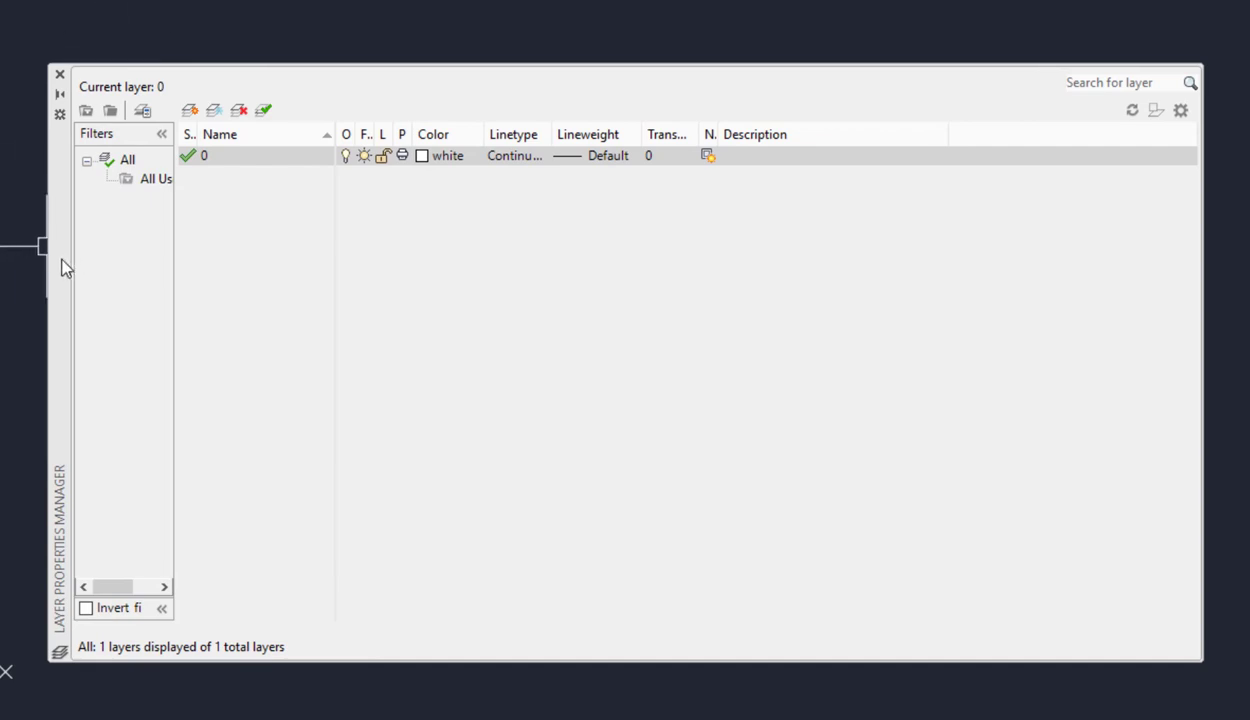
pyautogui.moveTo(59, 269); pyautogui.dragTo(273, 208)
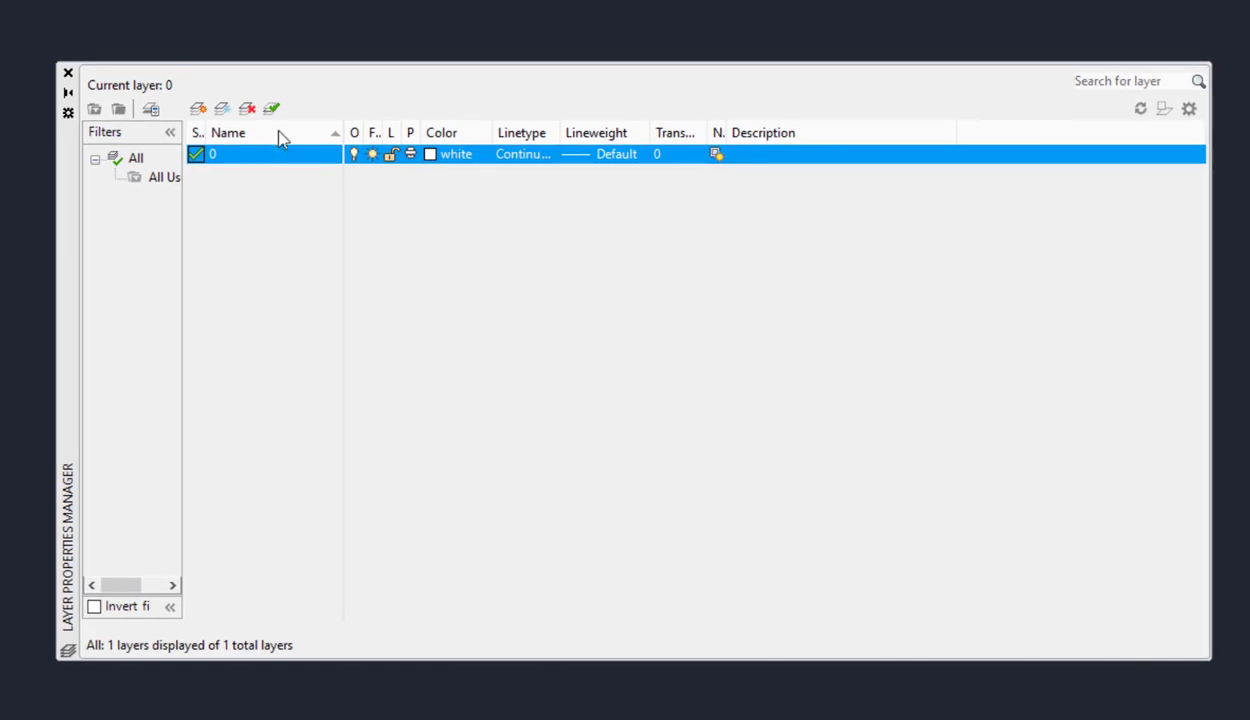
pyautogui.rightClick(465, 136)
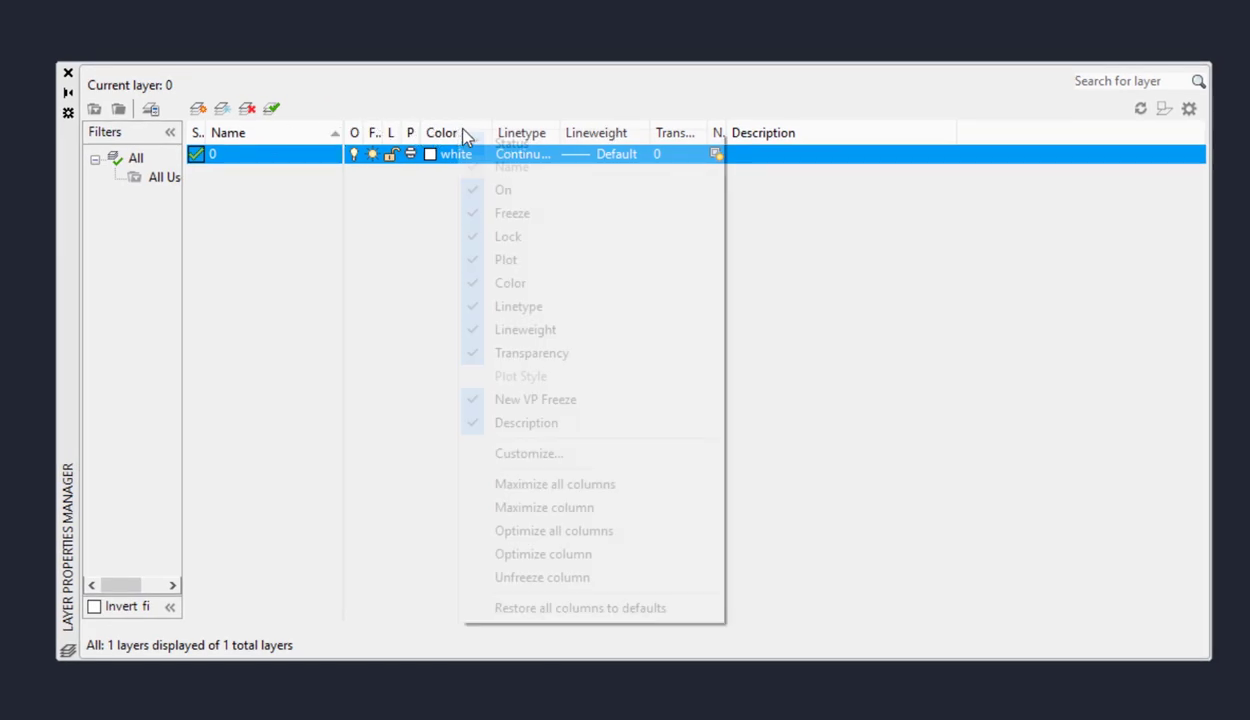
pyautogui.click(576, 487)
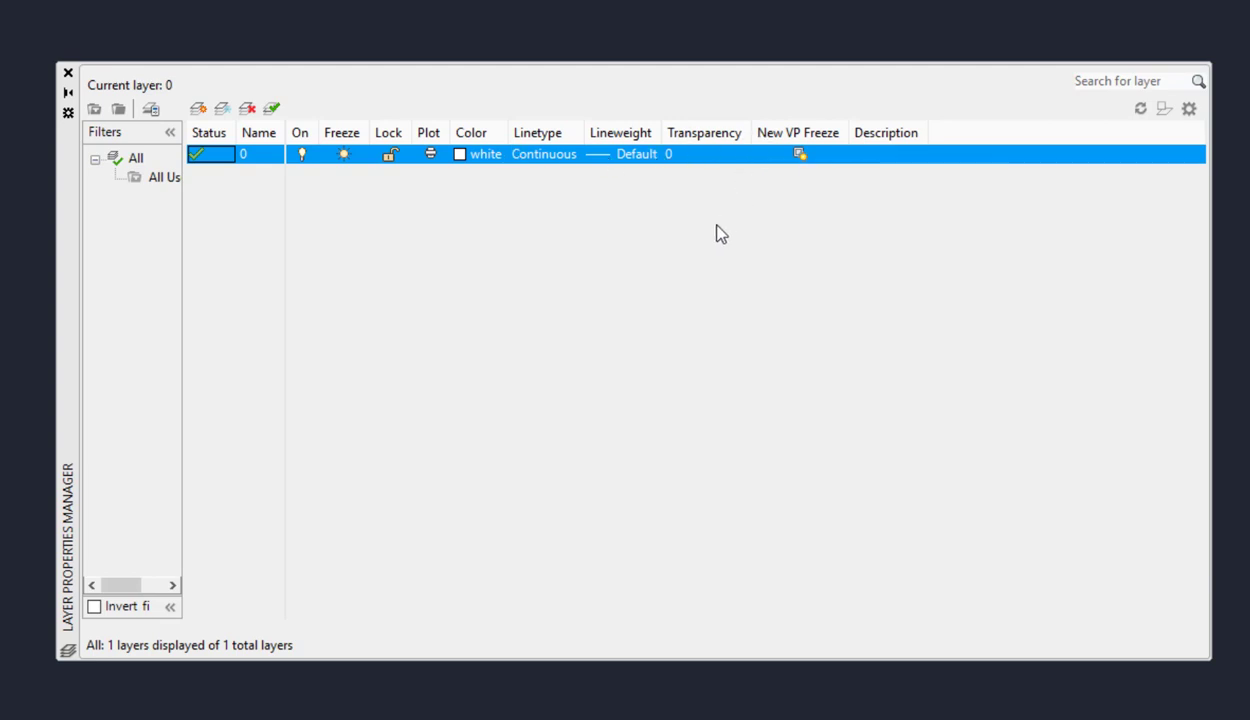
# Create a new layer named OBJECT and widen the Name column to fit the full name.
pyautogui.click(199, 113)
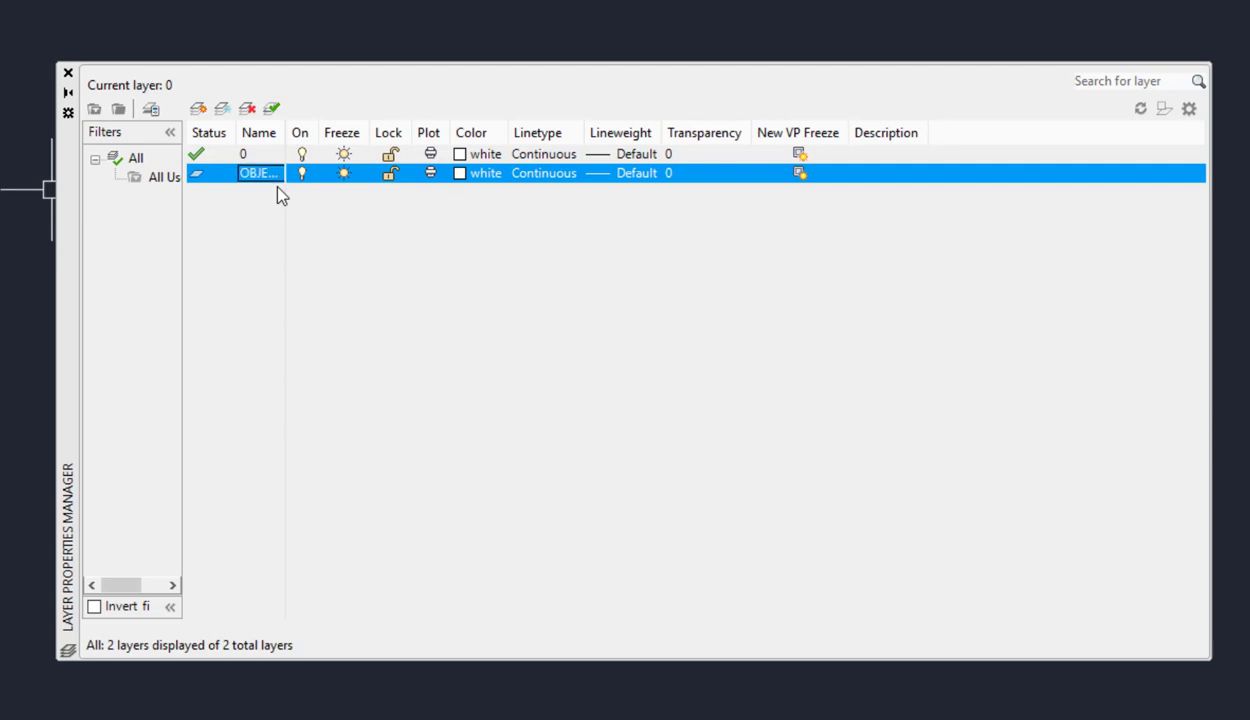
pyautogui.moveTo(287, 132); pyautogui.dragTo(310, 132)
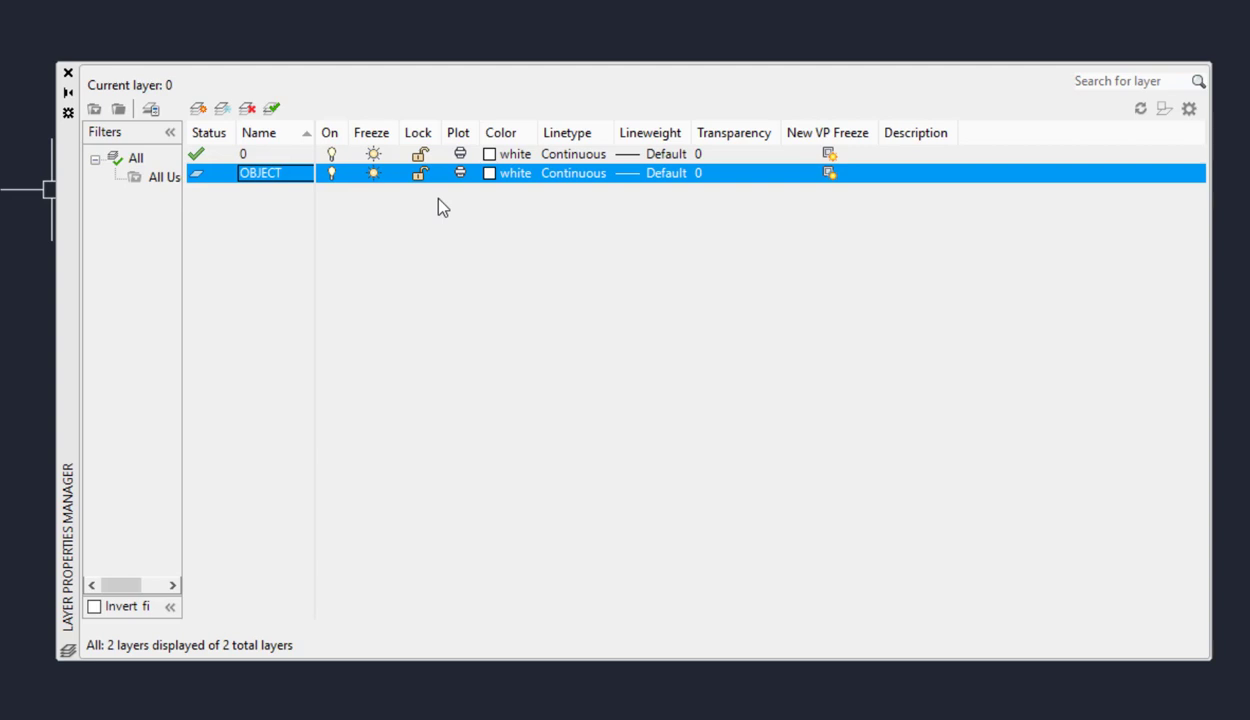
# Create a new layer named HIDDEN and set its color to cyan from the index colors.
pyautogui.click(197, 112)
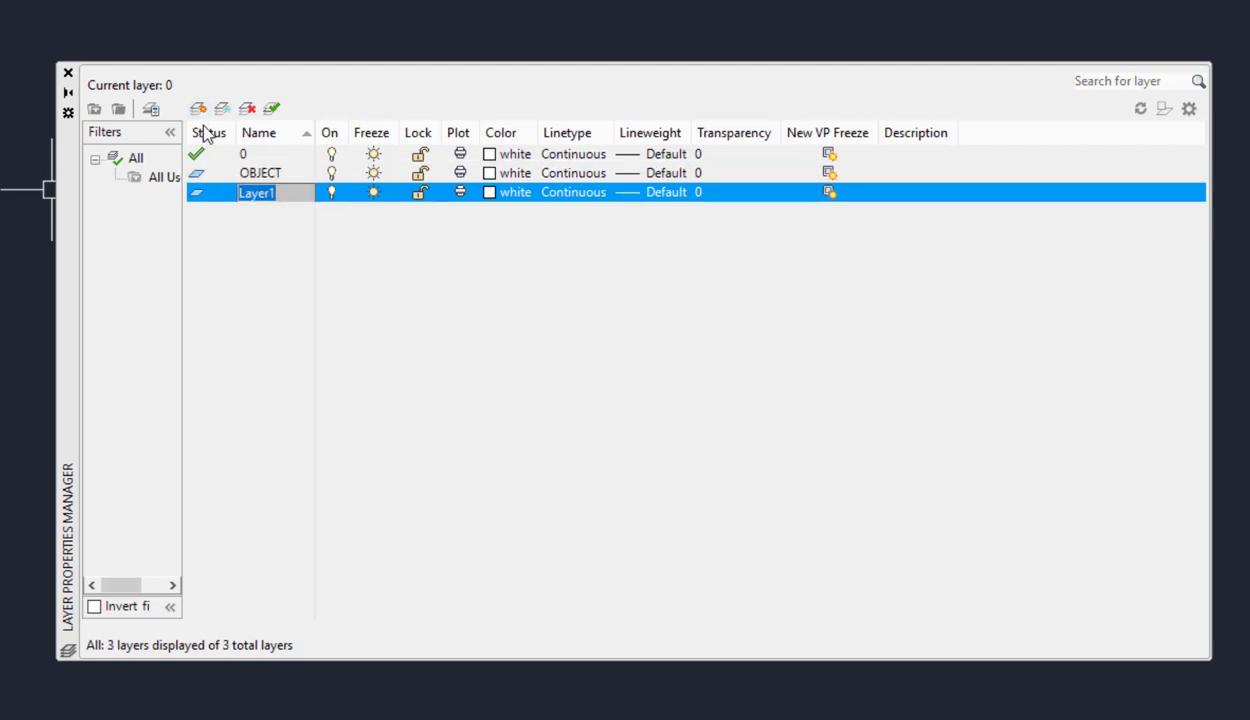
pyautogui.write('HIDDEN')
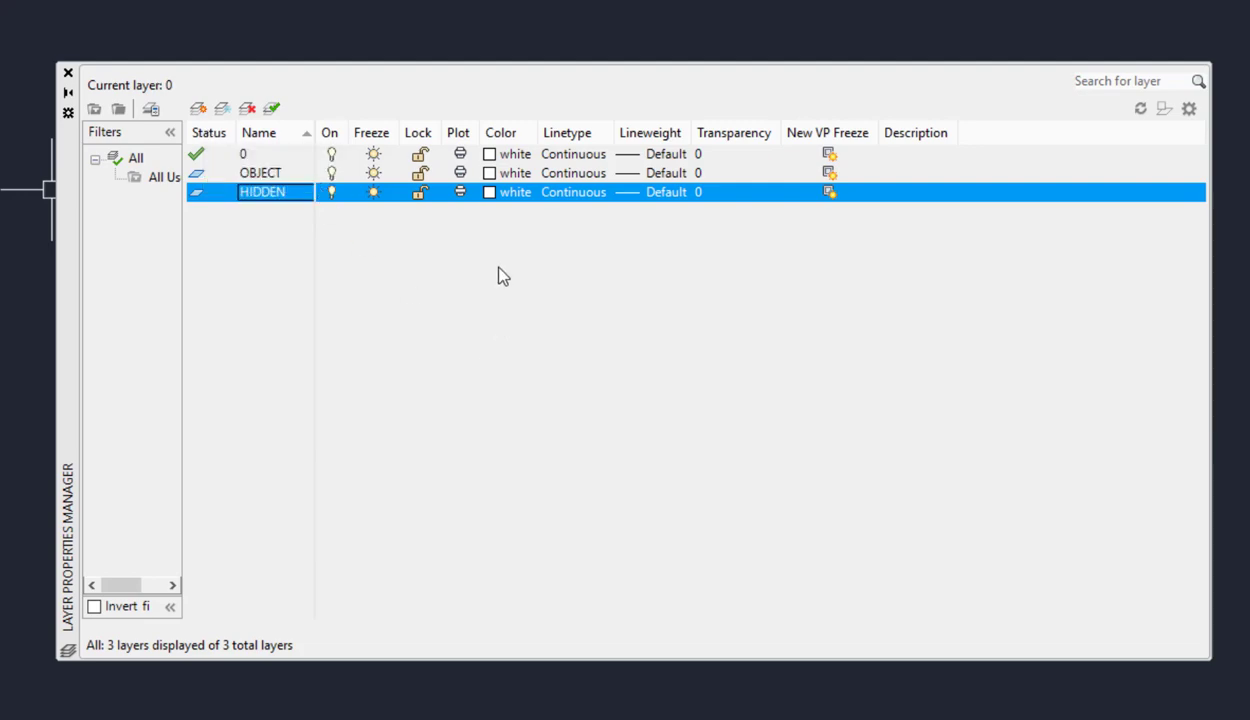
pyautogui.click(491, 193)
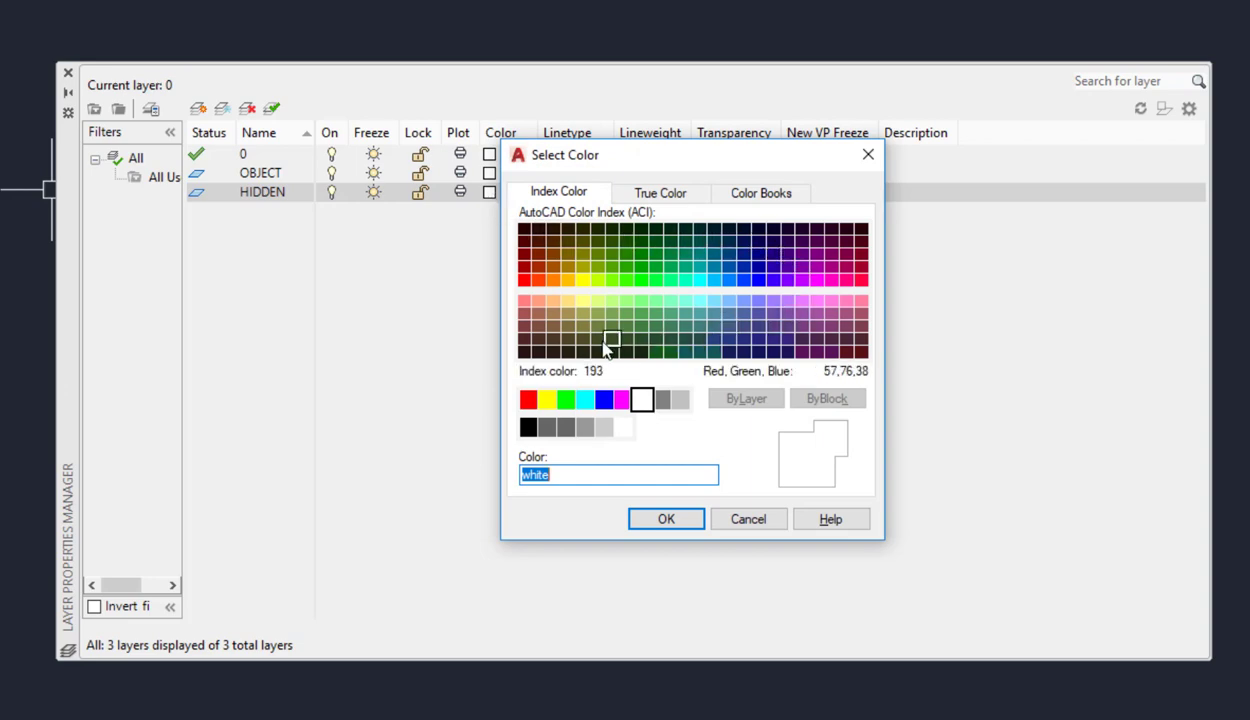
pyautogui.click(660, 195)
pyautogui.click(745, 193)
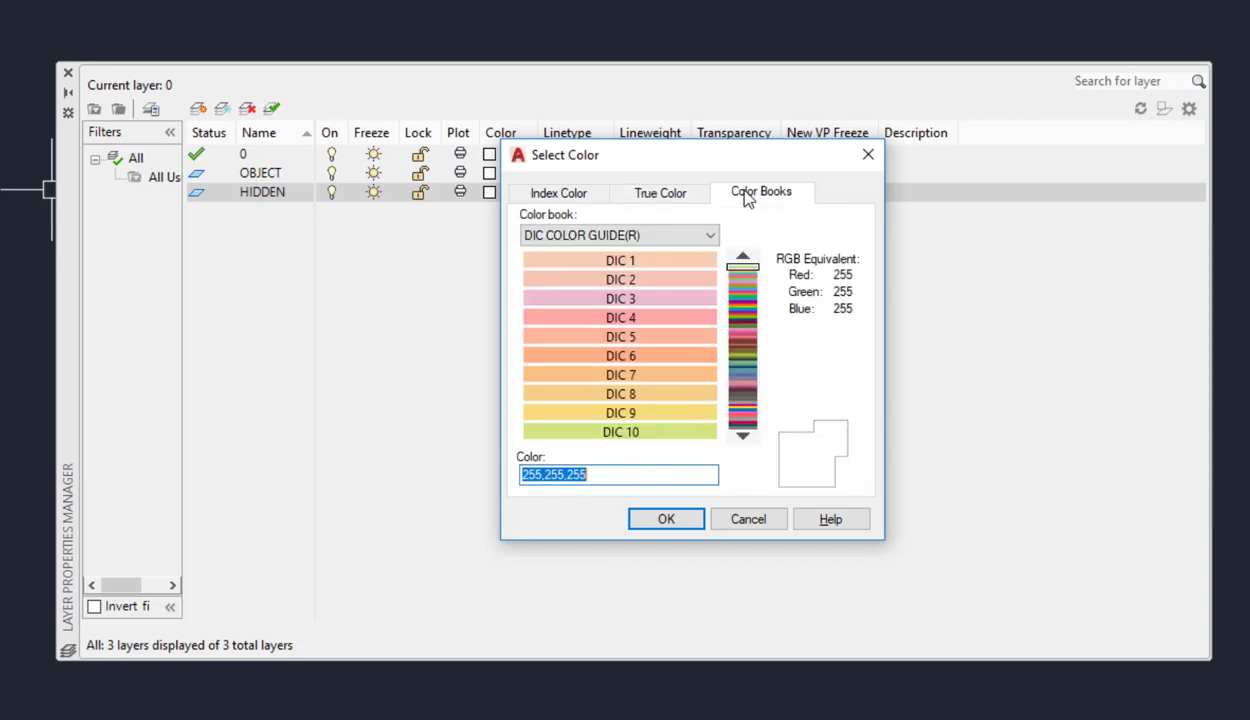
pyautogui.click(577, 196)
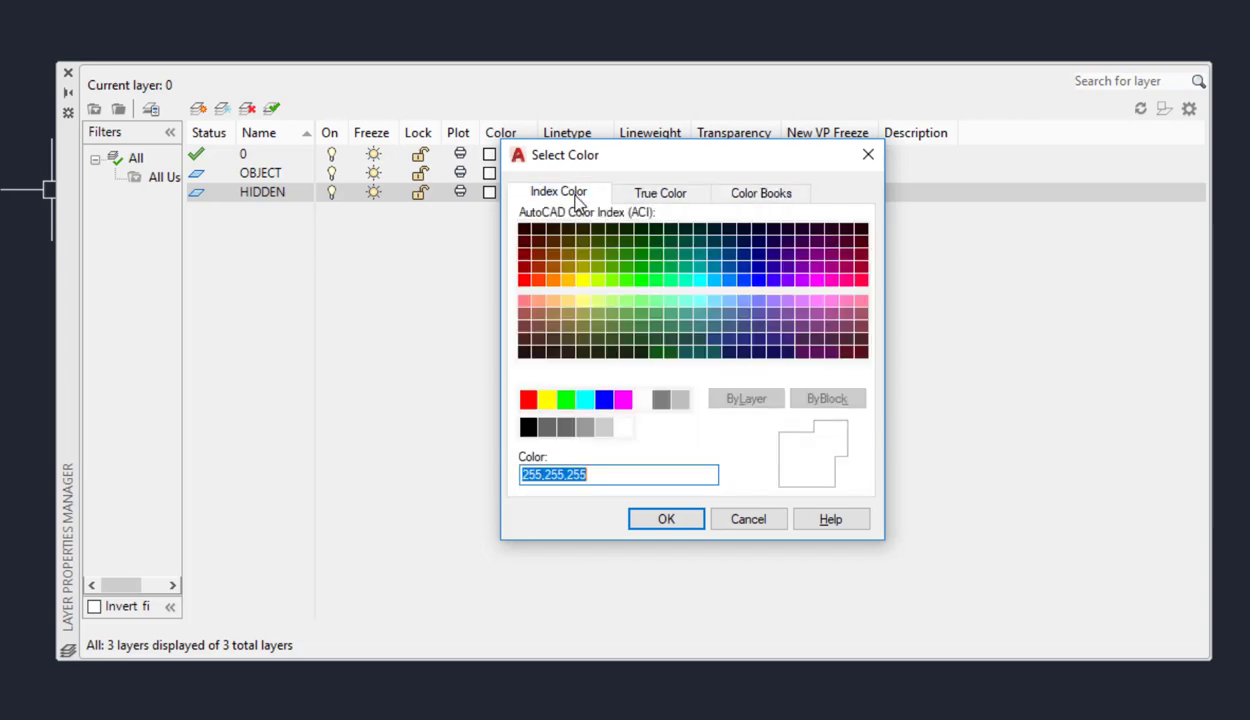
pyautogui.click(592, 406)
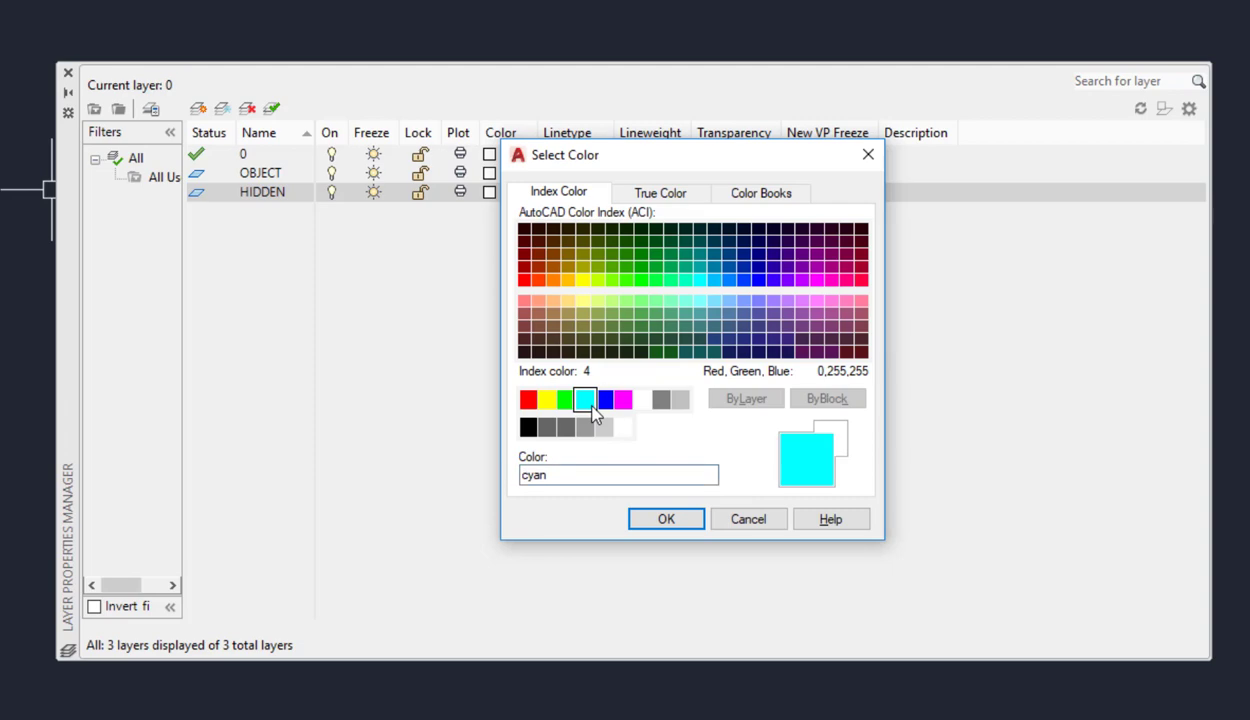
pyautogui.click(664, 520)
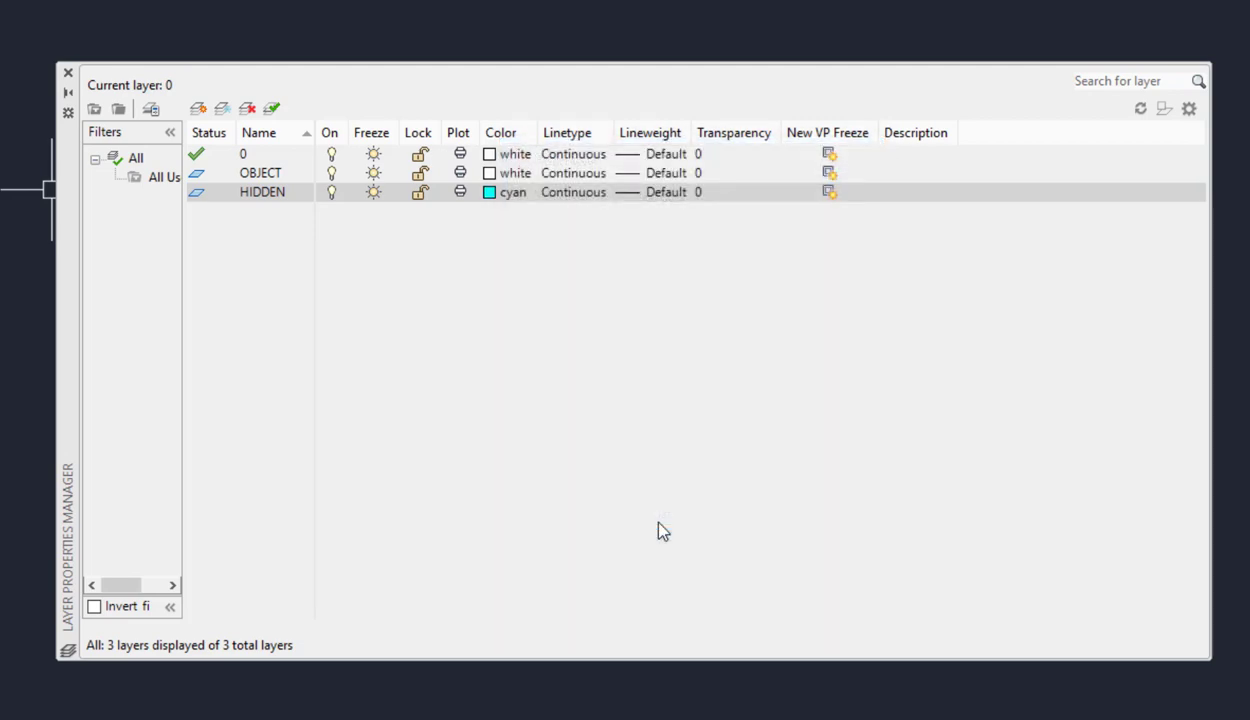
# Load the HIDDEN linetype from acad.lin and assign it to the HIDDEN layer.
pyautogui.click(575, 195)
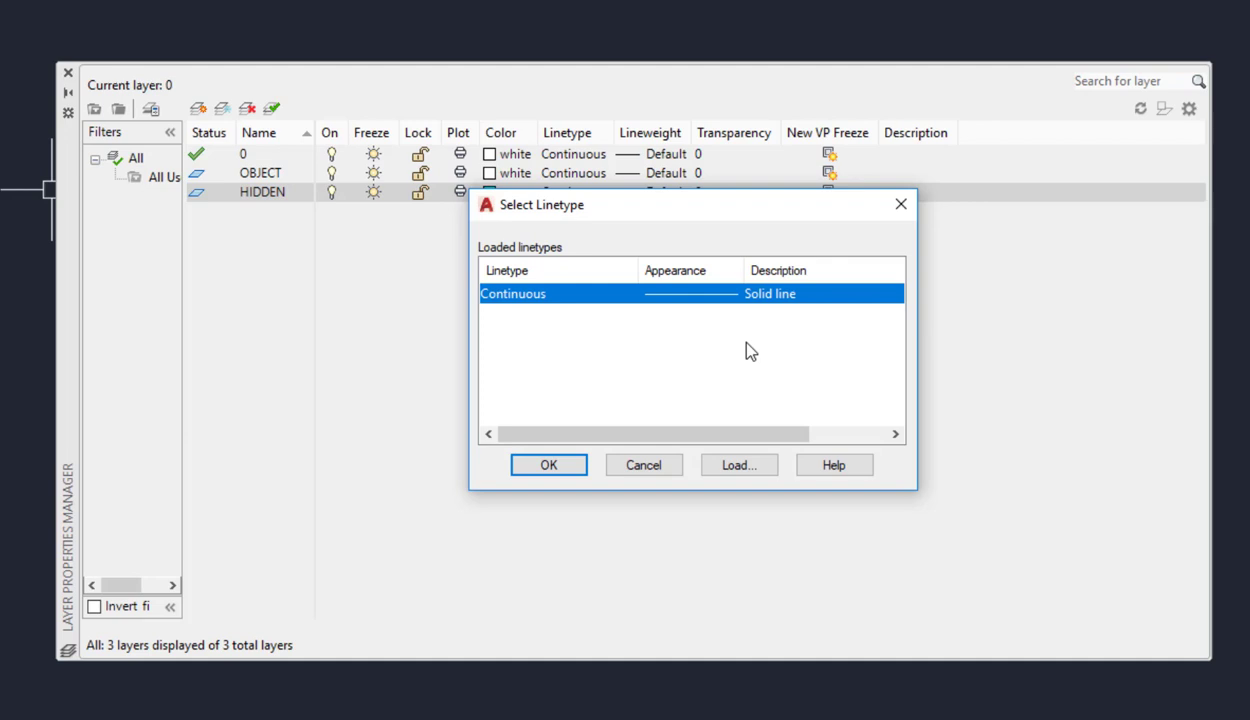
pyautogui.click(745, 467)
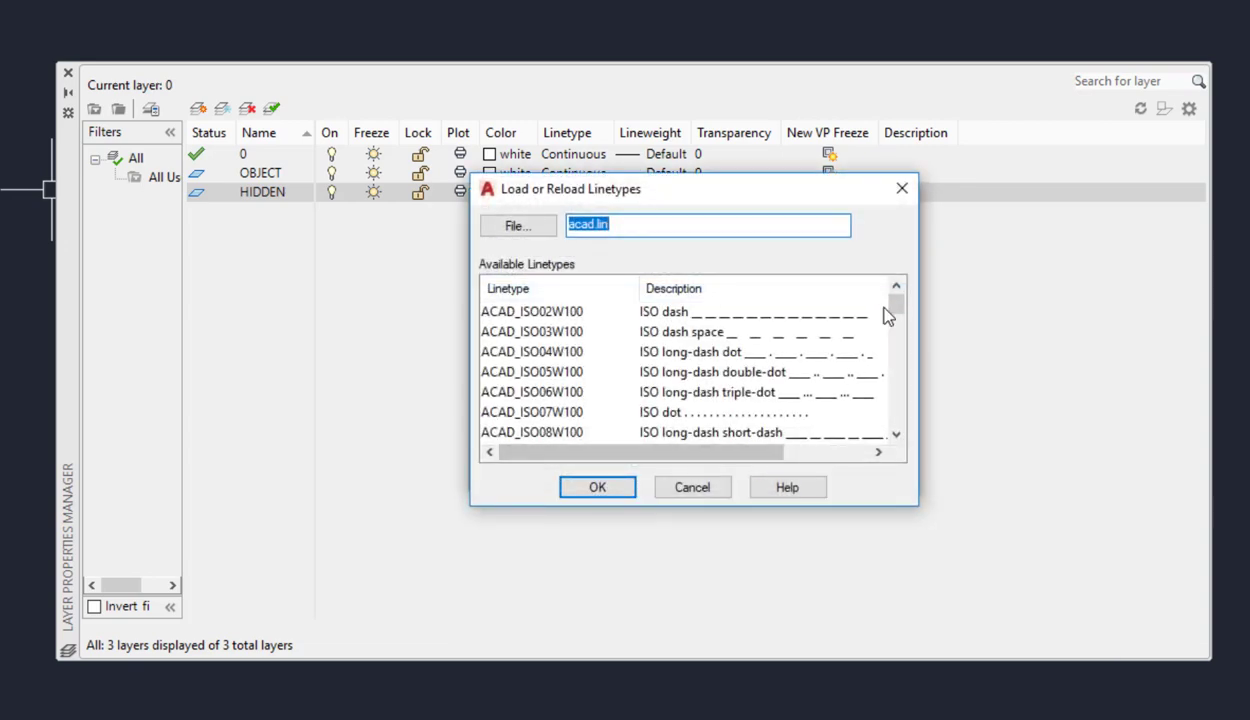
pyautogui.moveTo(894, 305); pyautogui.dragTo(900, 396)
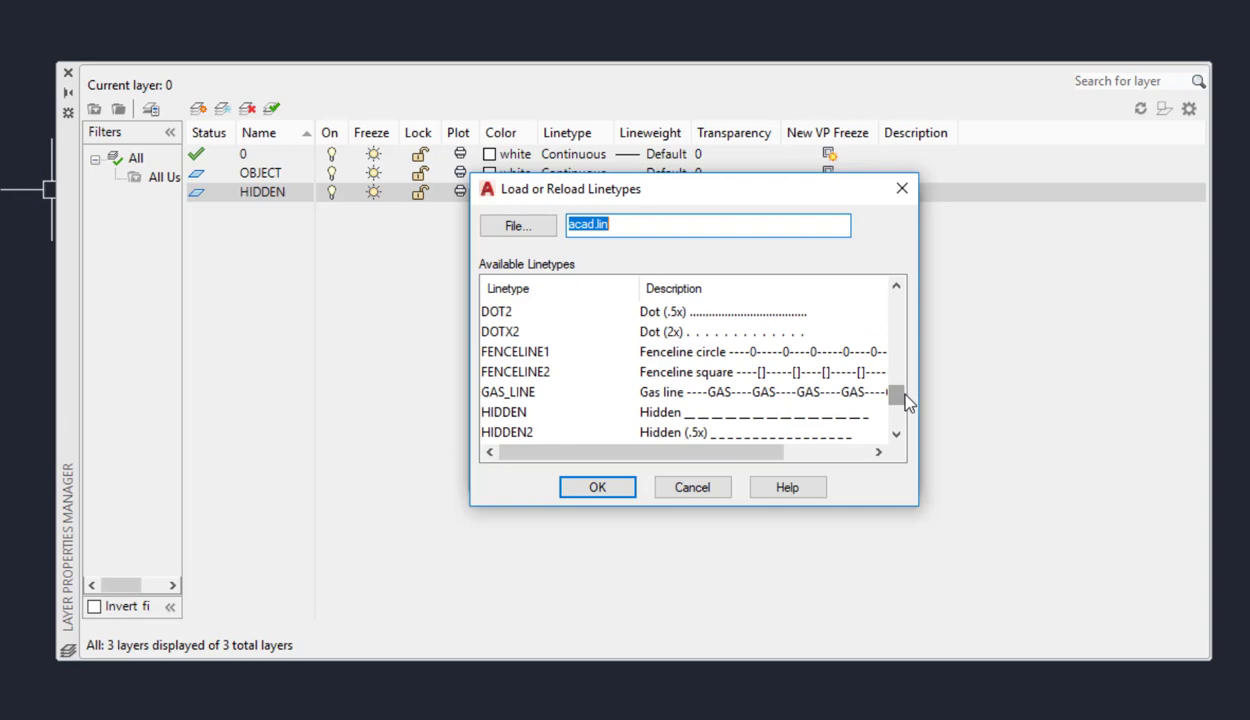
pyautogui.click(535, 418)
pyautogui.click(591, 488)
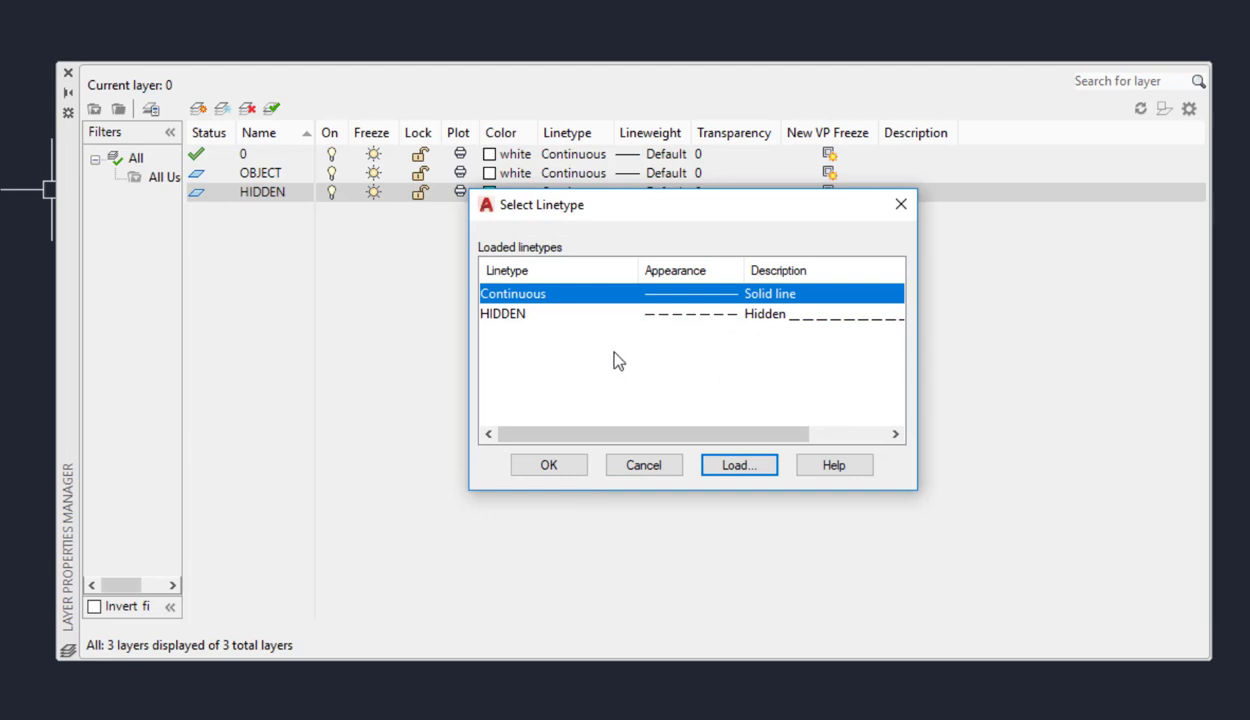
pyautogui.click(512, 314)
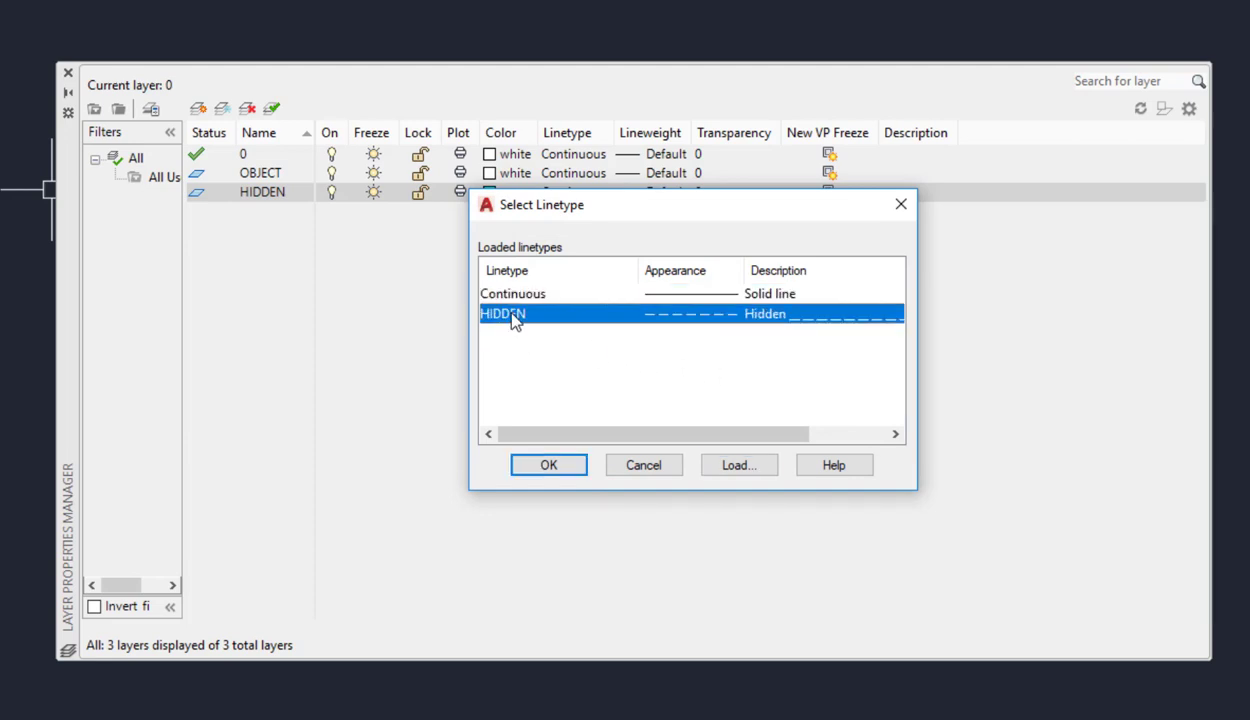
pyautogui.click(551, 466)
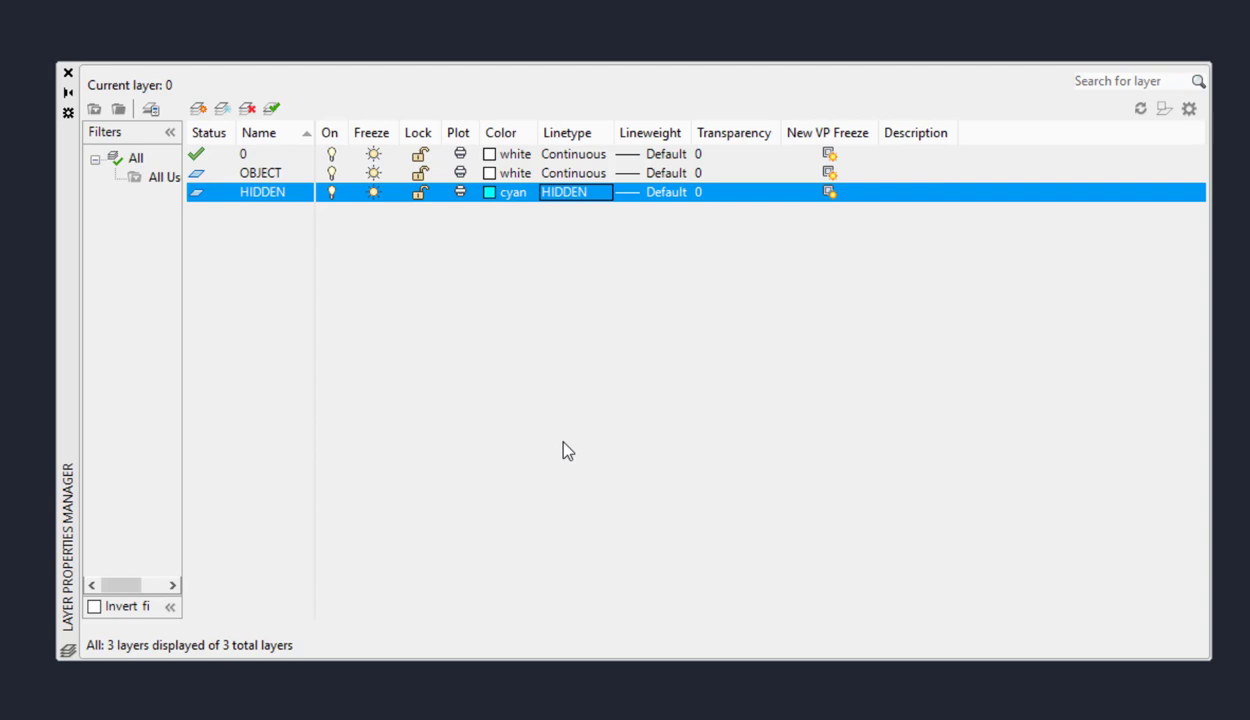
# Create a new layer named CENTER and set its color to yellow.
pyautogui.click(199, 109)
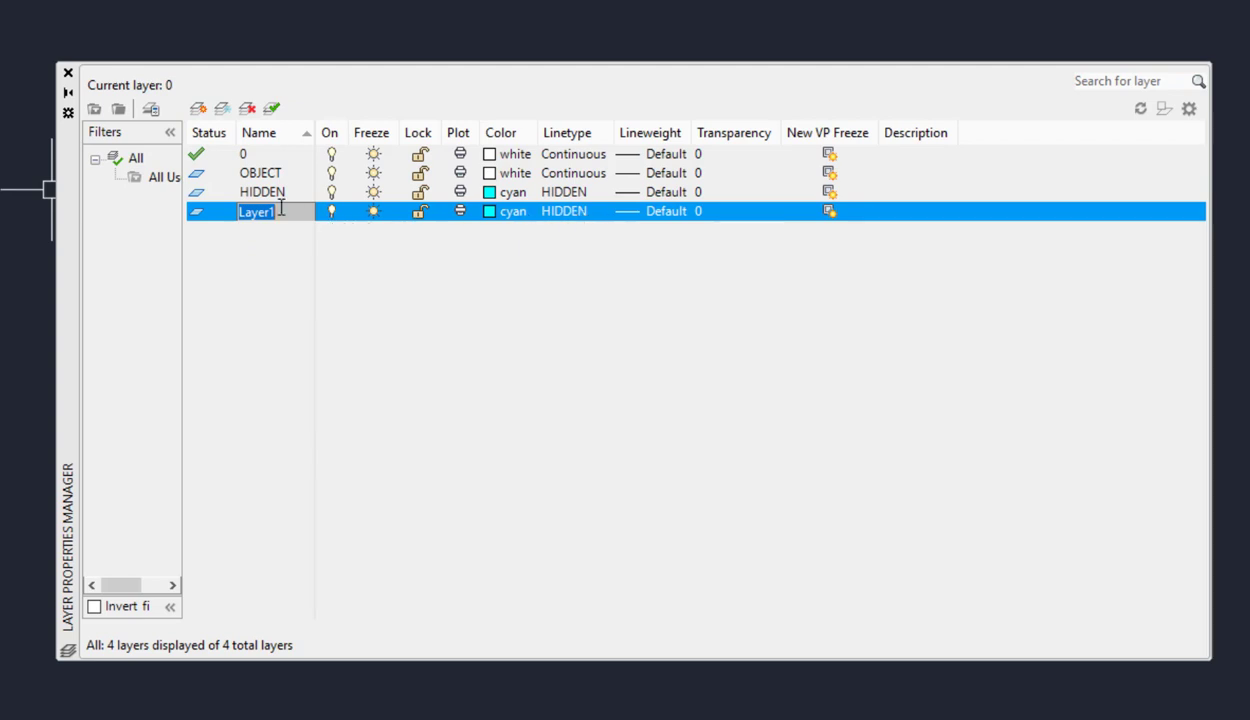
pyautogui.write('CENTER')
pyautogui.click(489, 212)
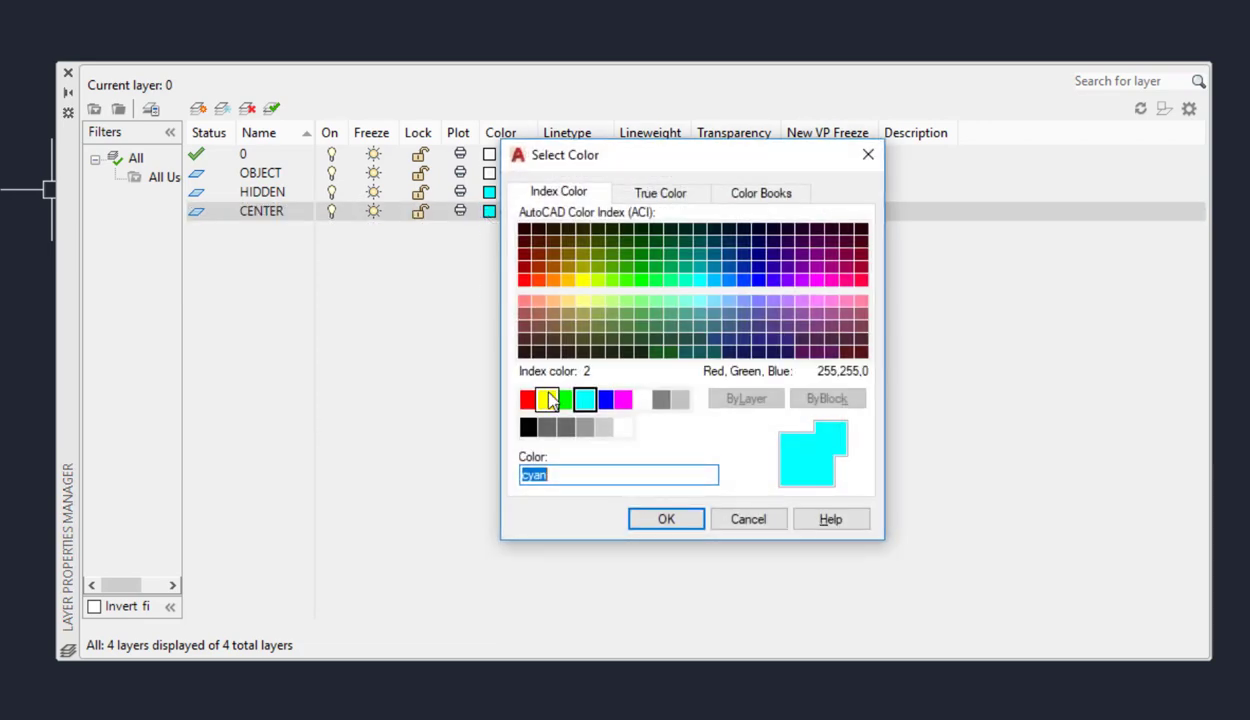
pyautogui.click(548, 400)
pyautogui.click(658, 517)
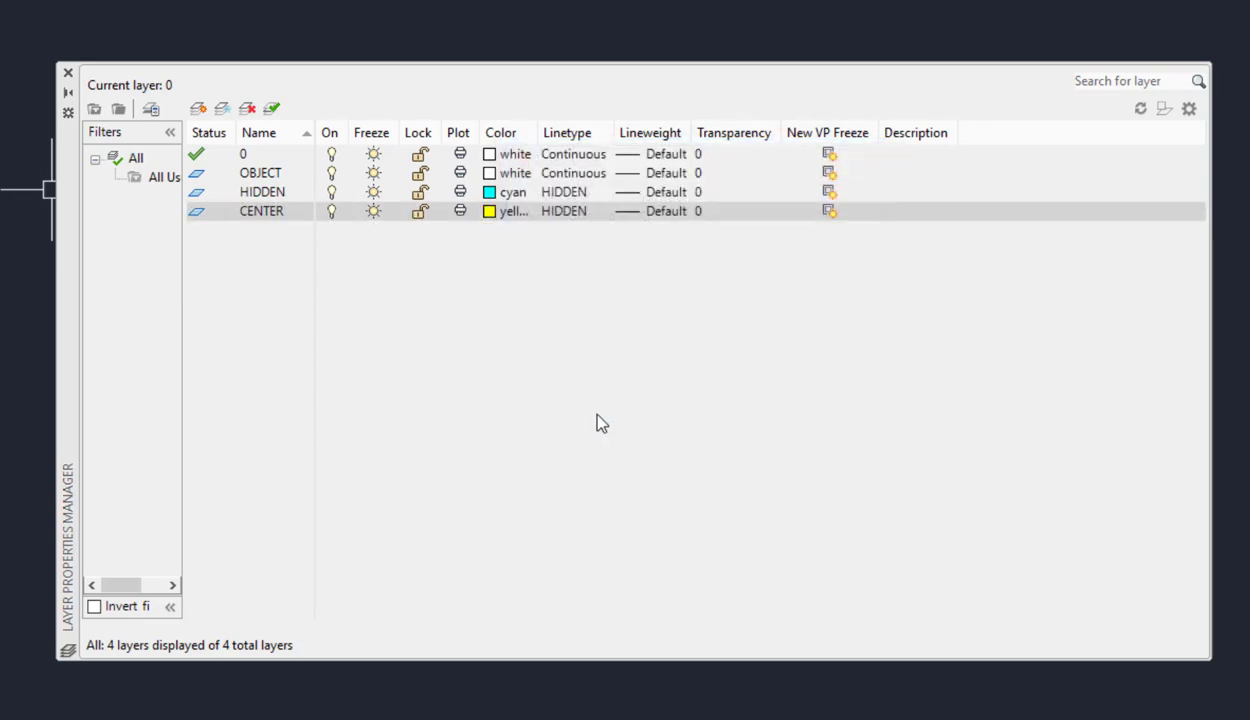
# Load the CENTER linetype from acad.lin and assign it to the CENTER layer.
pyautogui.click(567, 213)
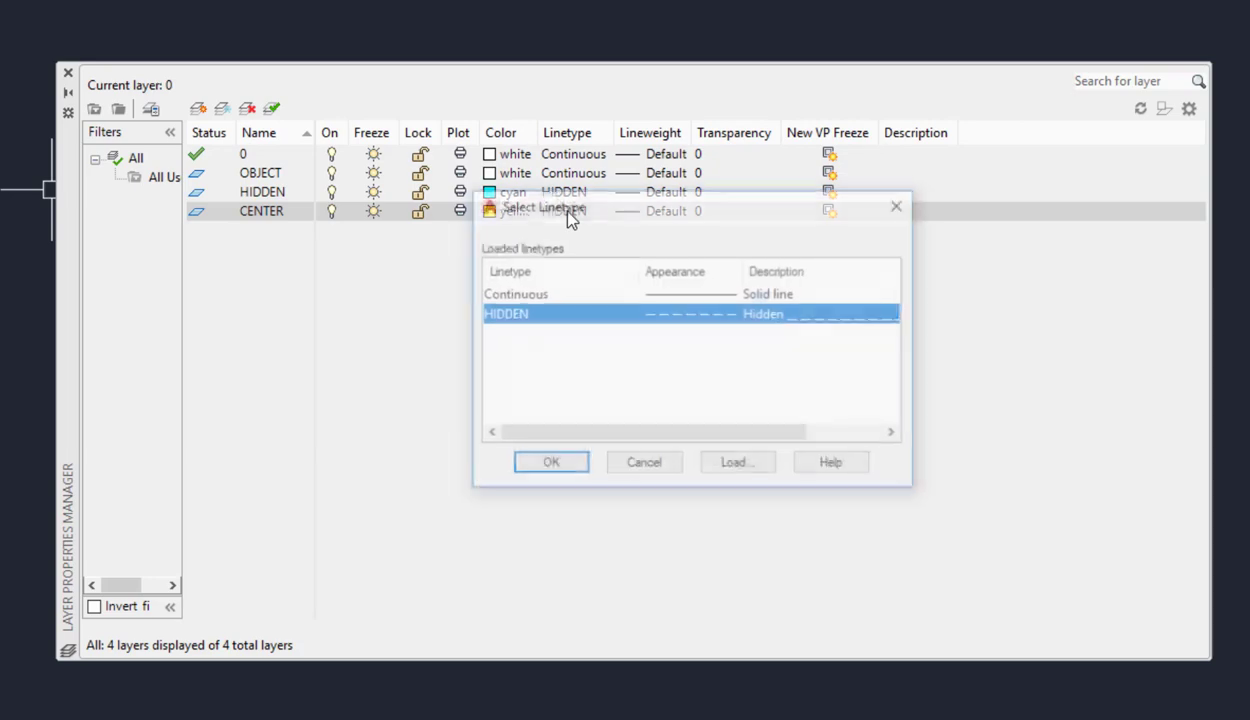
pyautogui.click(736, 466)
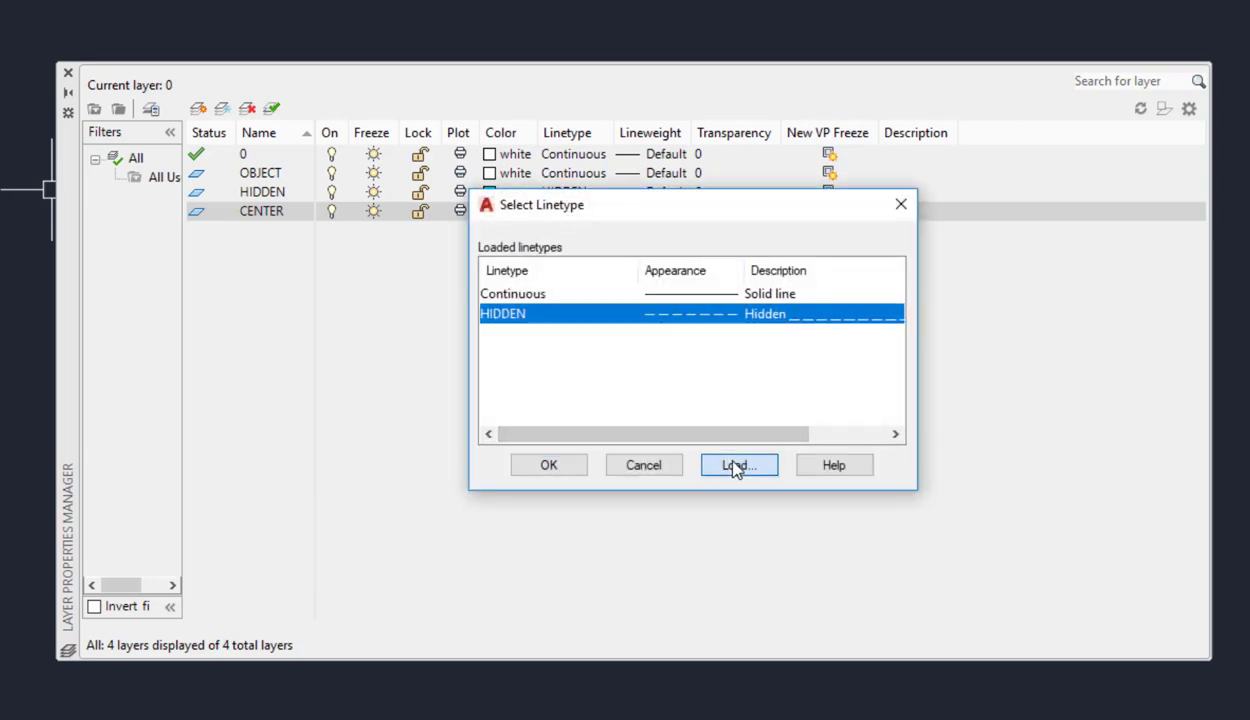
pyautogui.click(897, 395)
pyautogui.click(900, 398)
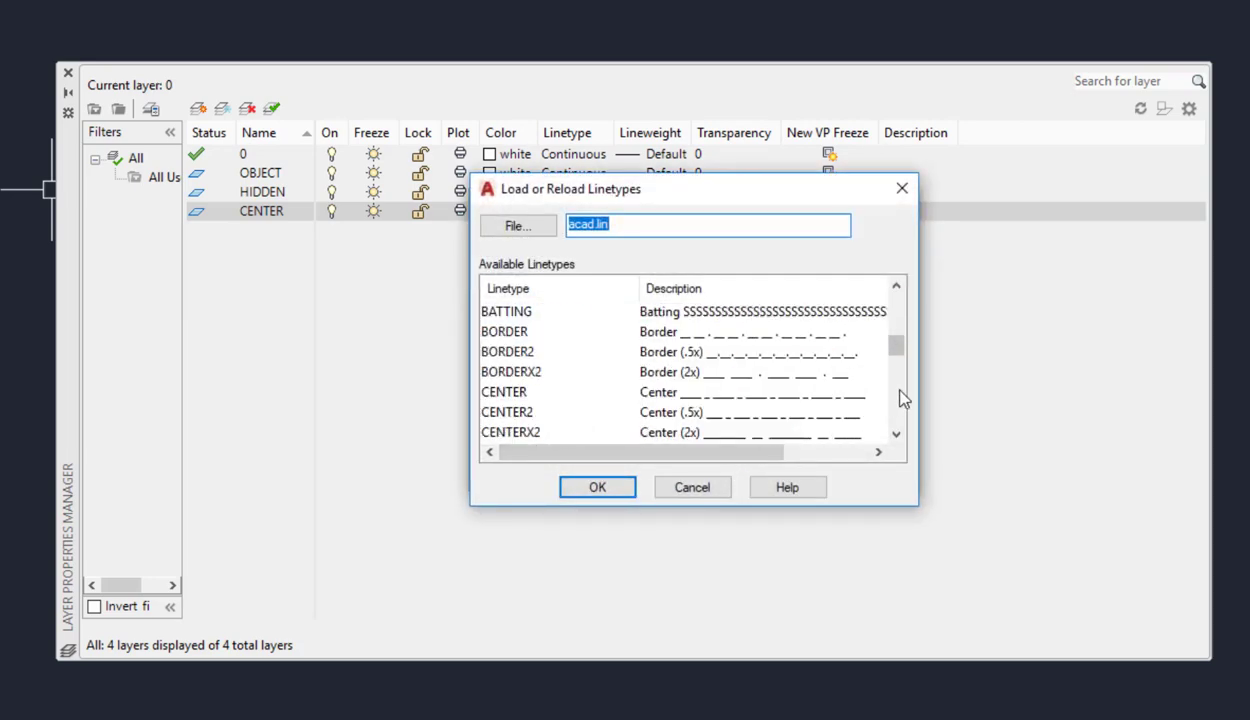
pyautogui.click(515, 392)
pyautogui.click(575, 484)
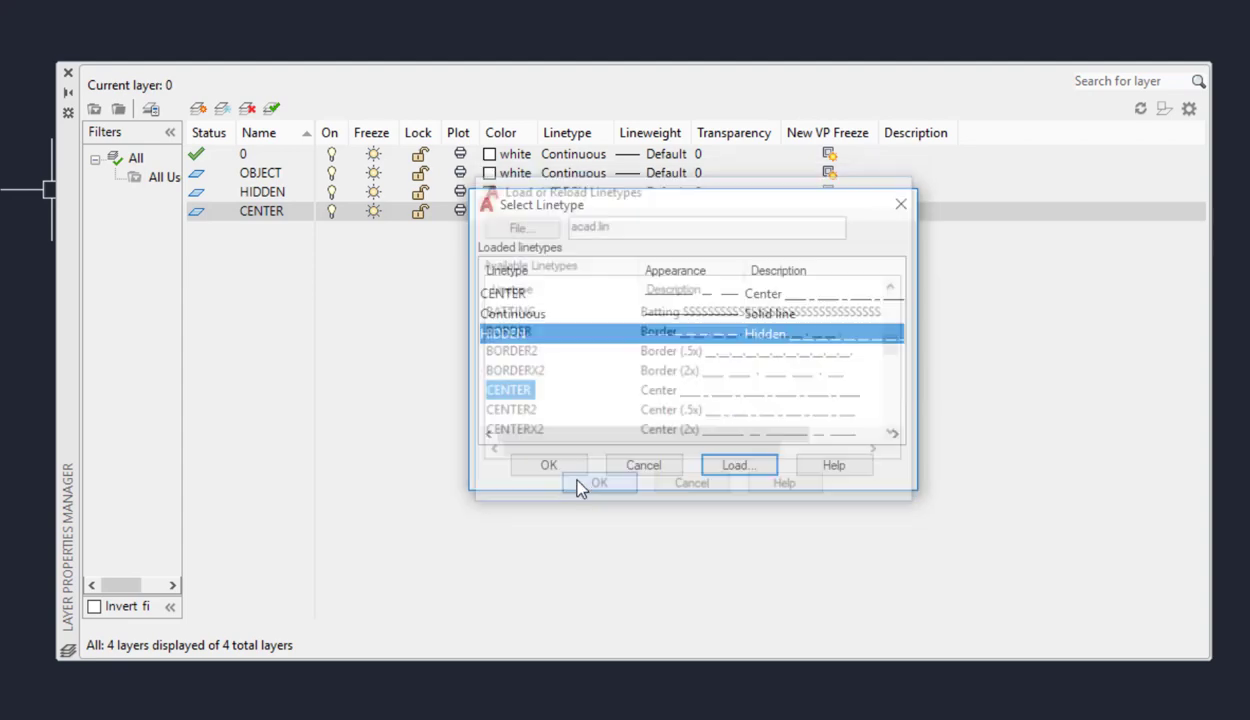
pyautogui.click(511, 295)
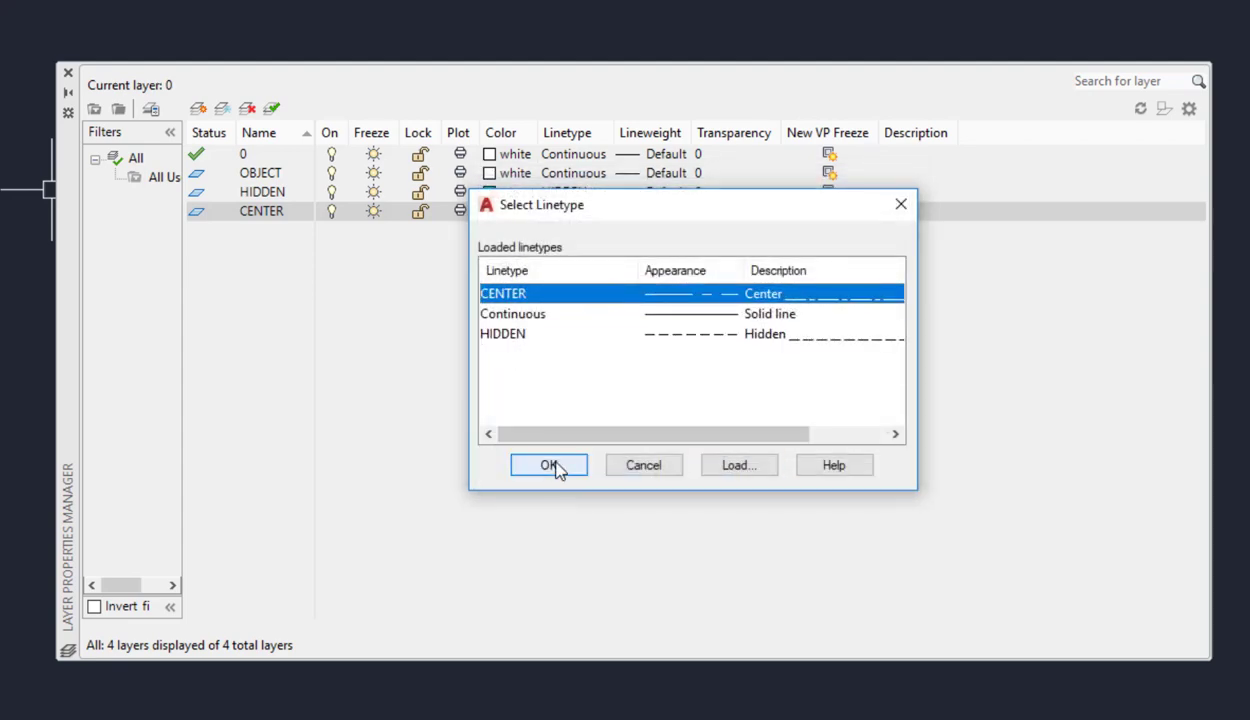
pyautogui.click(552, 467)
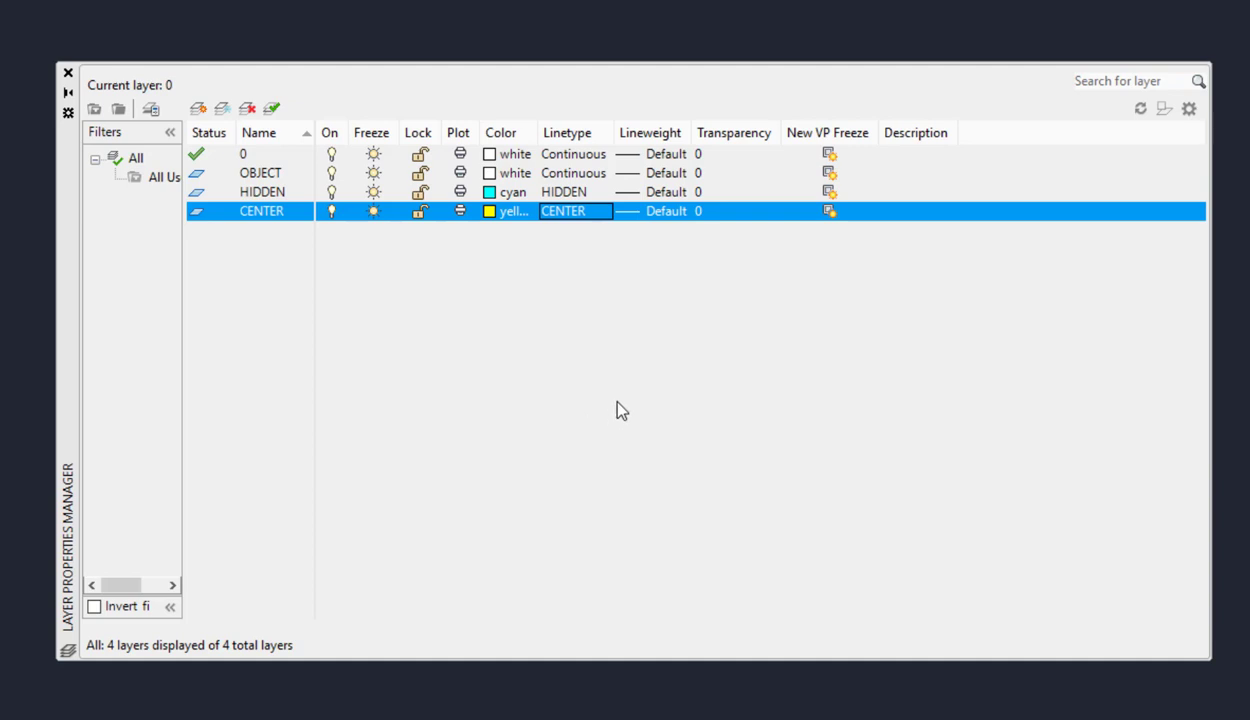
# Set the OBJECT layer's lineweight to 0.30 mm.
pyautogui.click(630, 176)
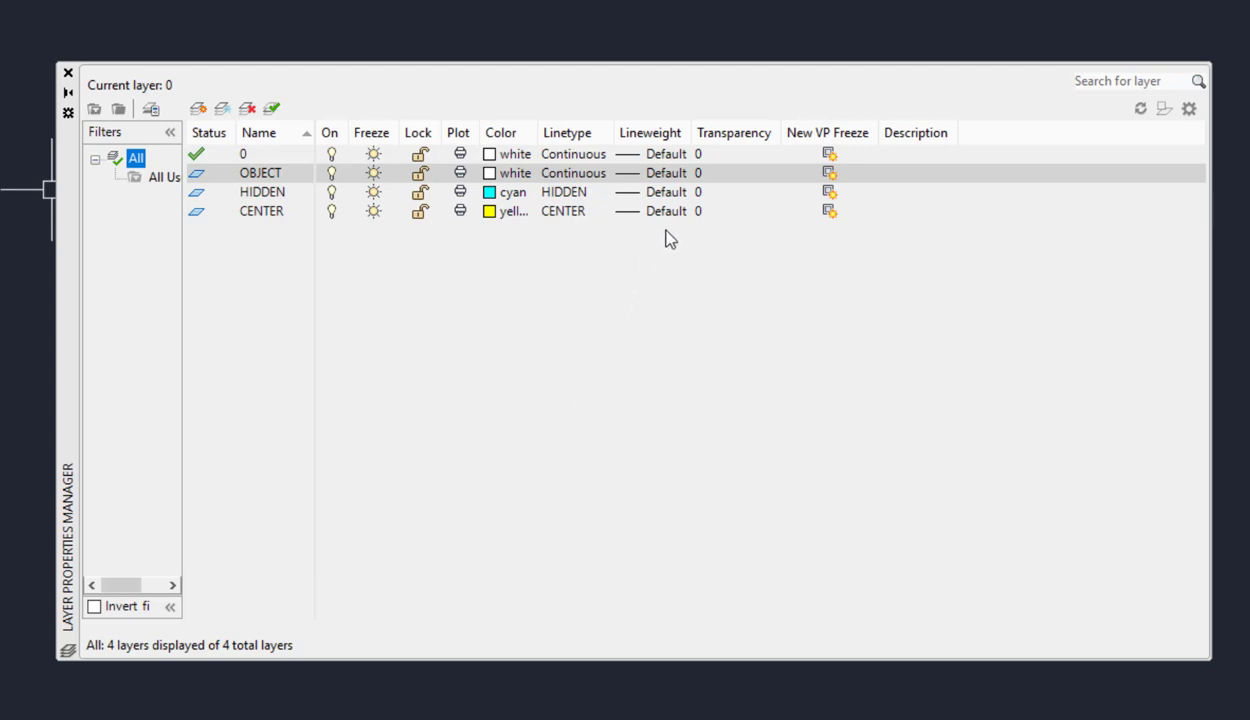
pyautogui.click(663, 176)
pyautogui.click(663, 177)
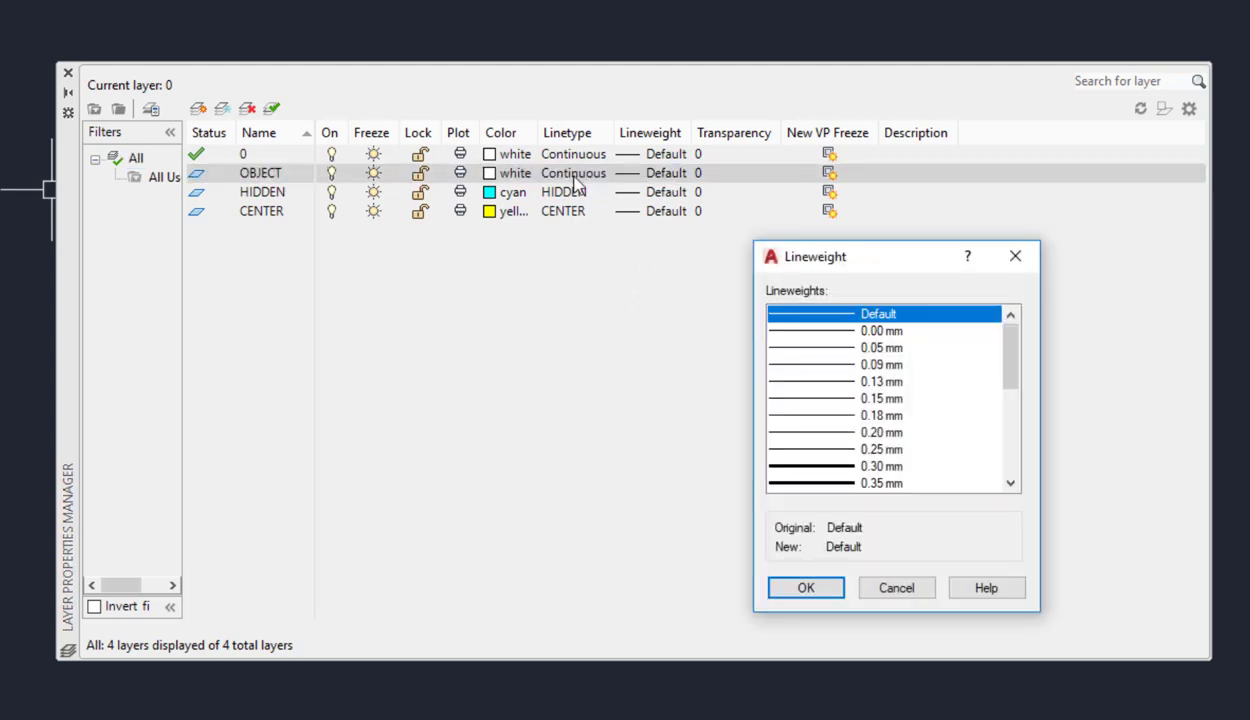
pyautogui.click(799, 467)
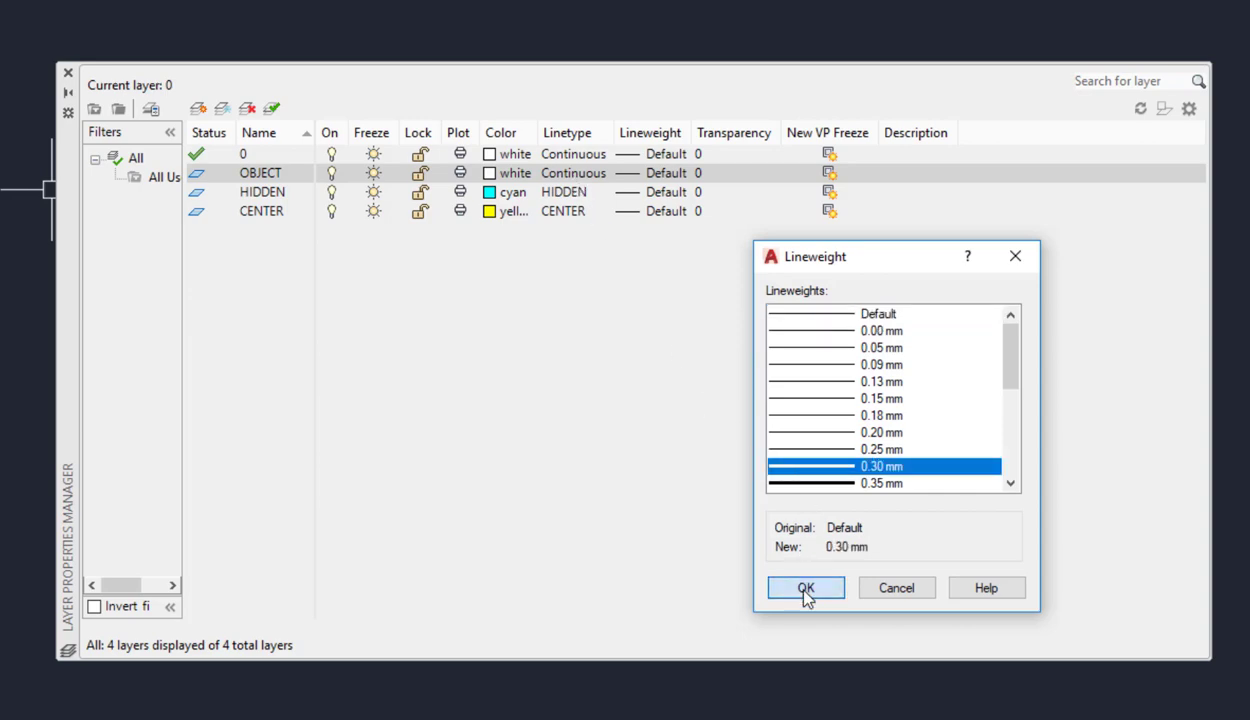
pyautogui.click(805, 589)
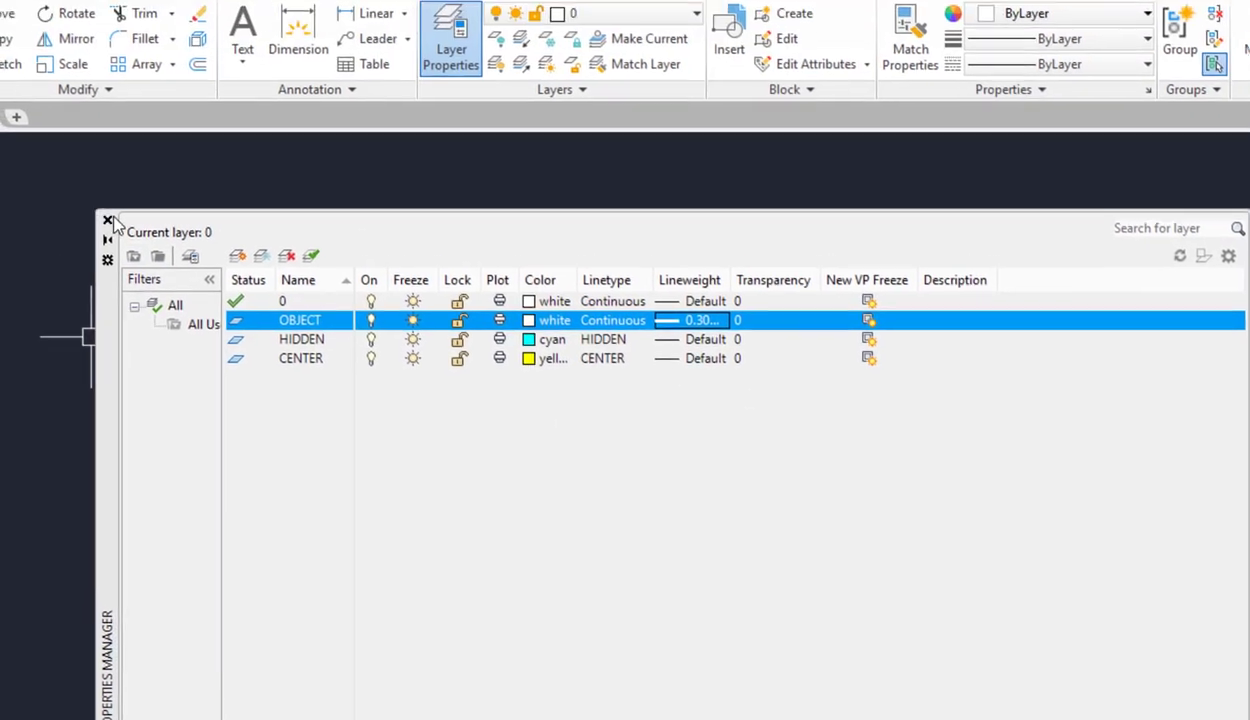
# Close the Layer Properties Manager and make HIDDEN the current layer.
pyautogui.click(68, 73)
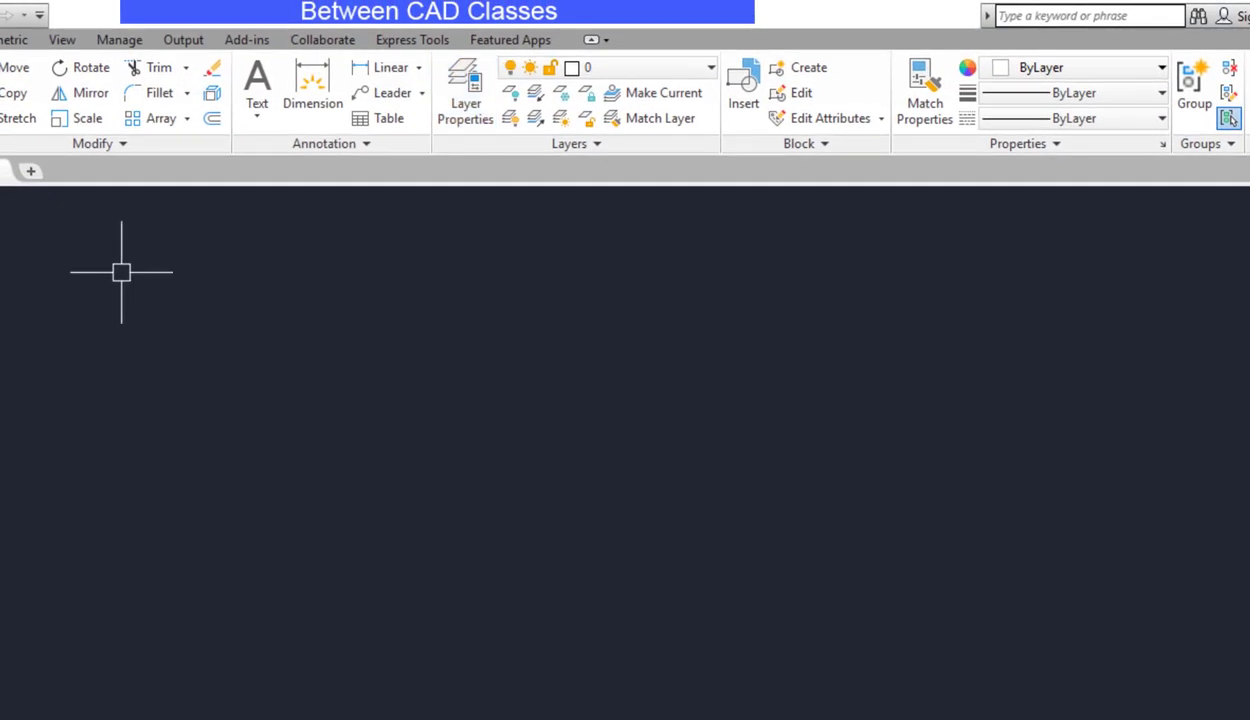
pyautogui.click(698, 70)
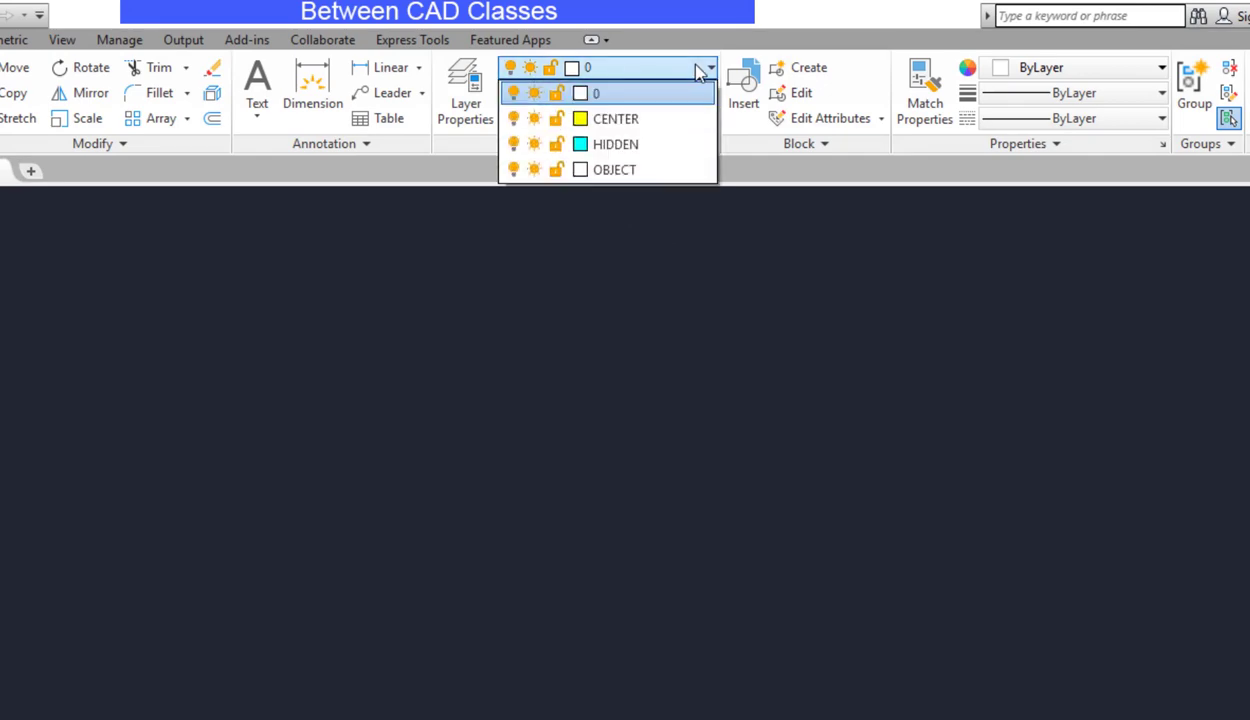
pyautogui.click(628, 147)
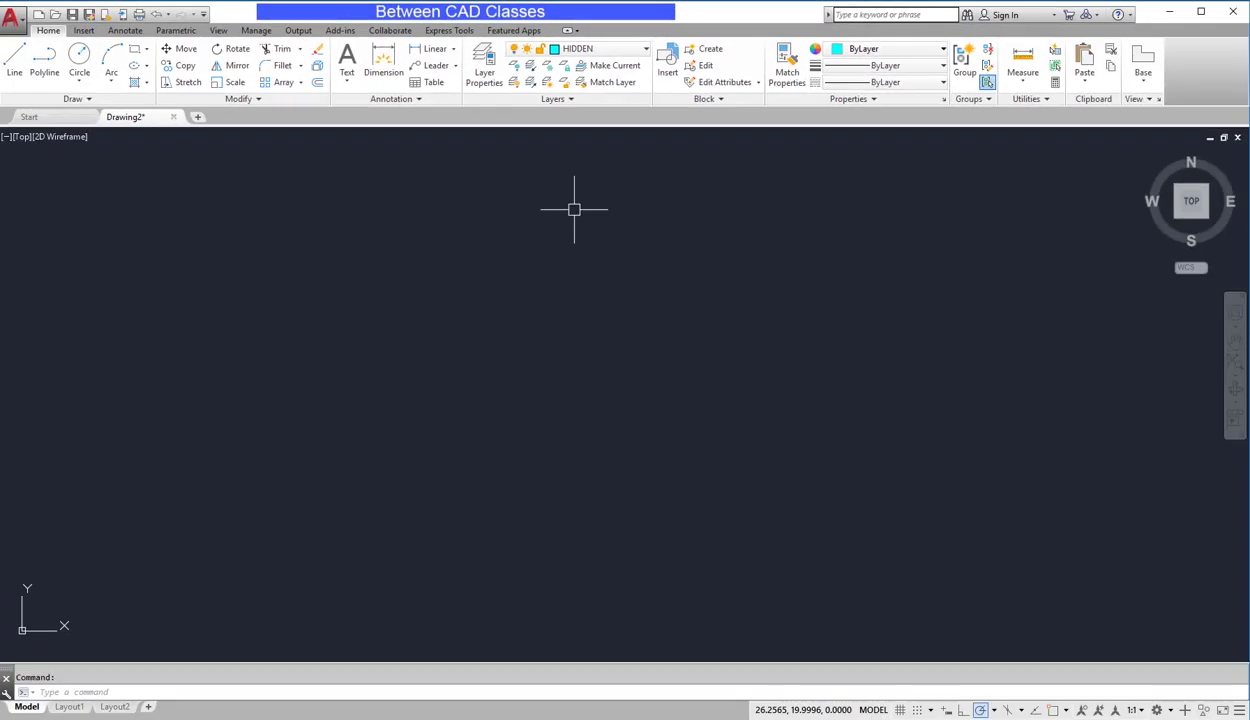
# Reopen the Layer Properties Manager.
pyautogui.click(492, 68)
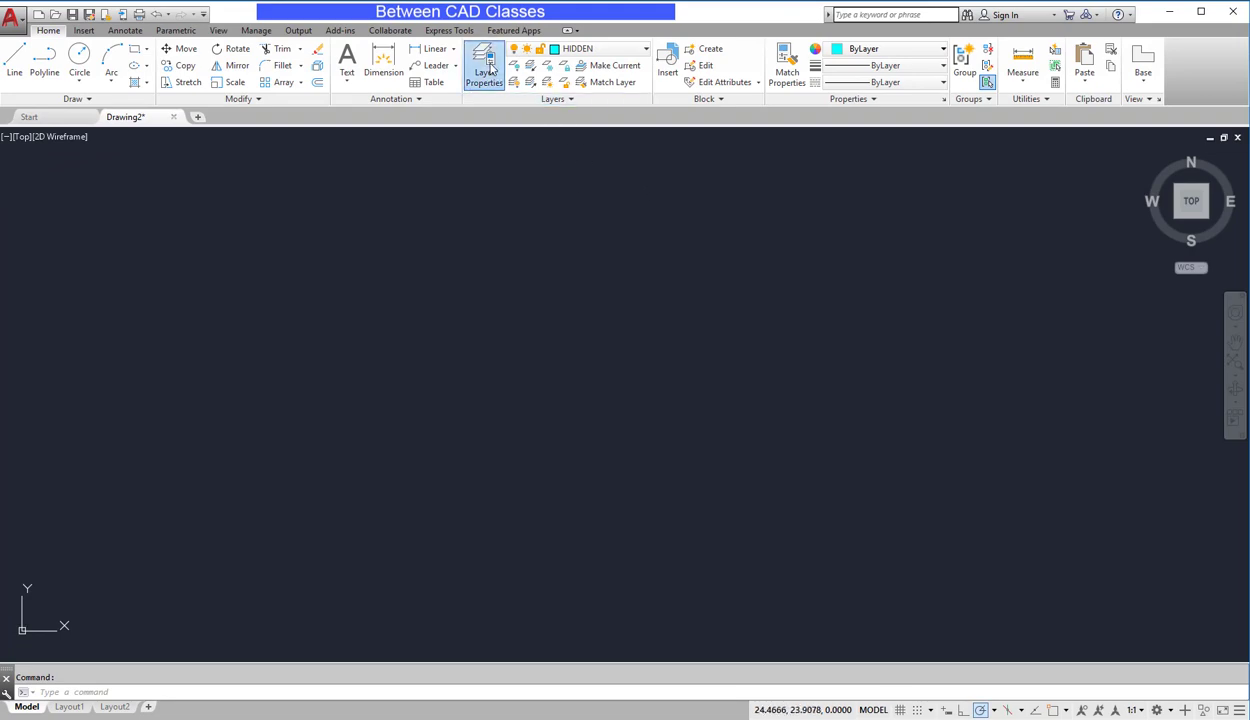